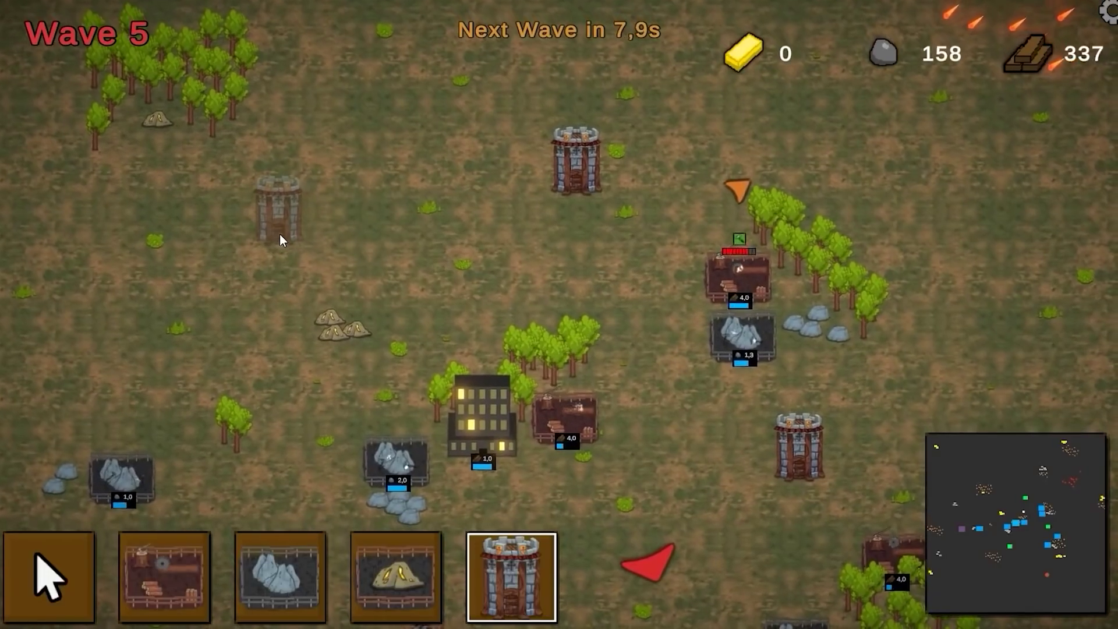
# Step: Place two towers on the game map while panning the camera left and right
pyautogui.click(286, 231)
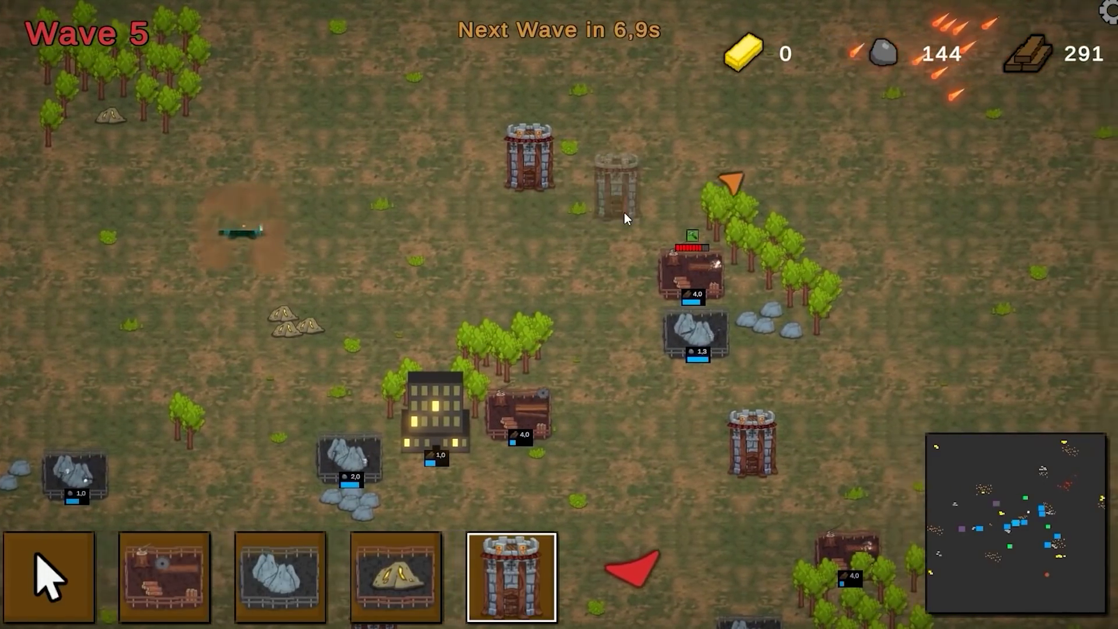
pyautogui.press('d')
pyautogui.click(652, 348)
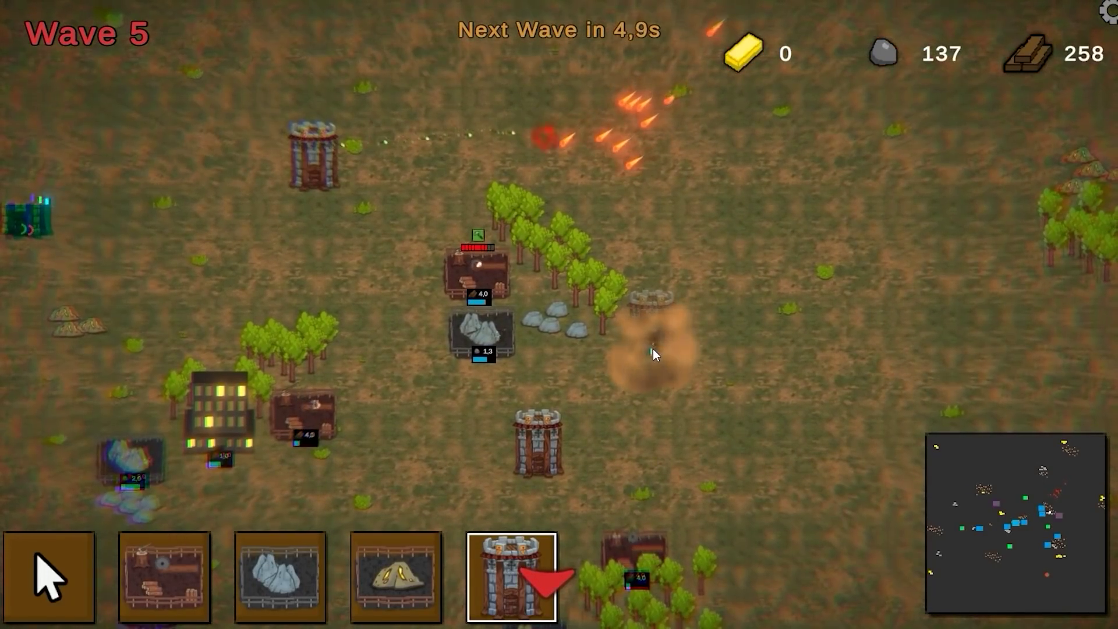
pyautogui.press('a')
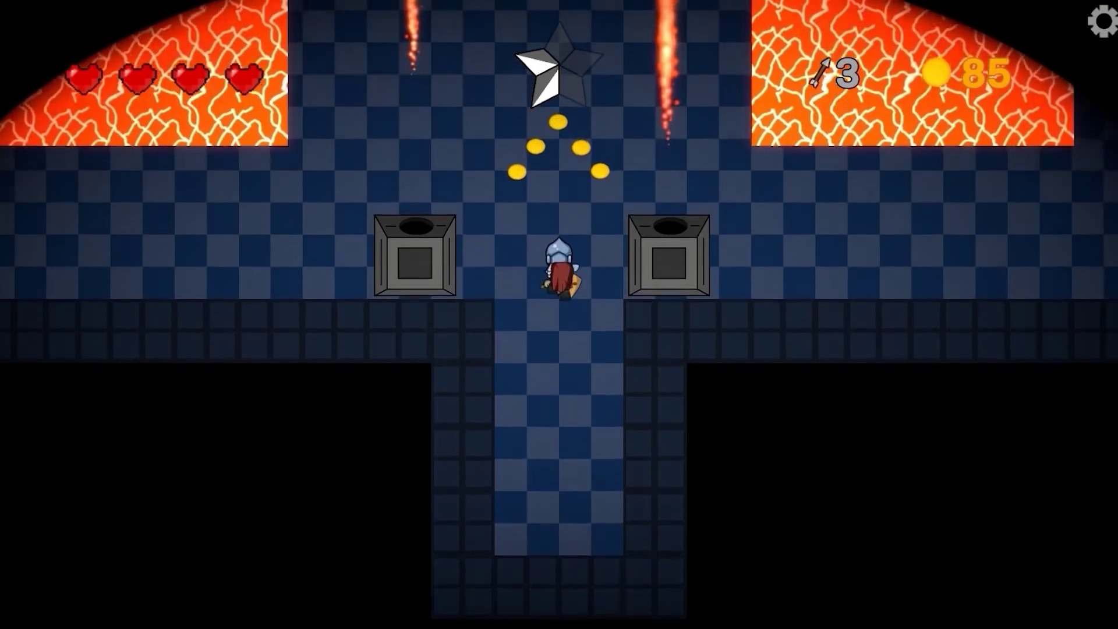
pyautogui.press('w')
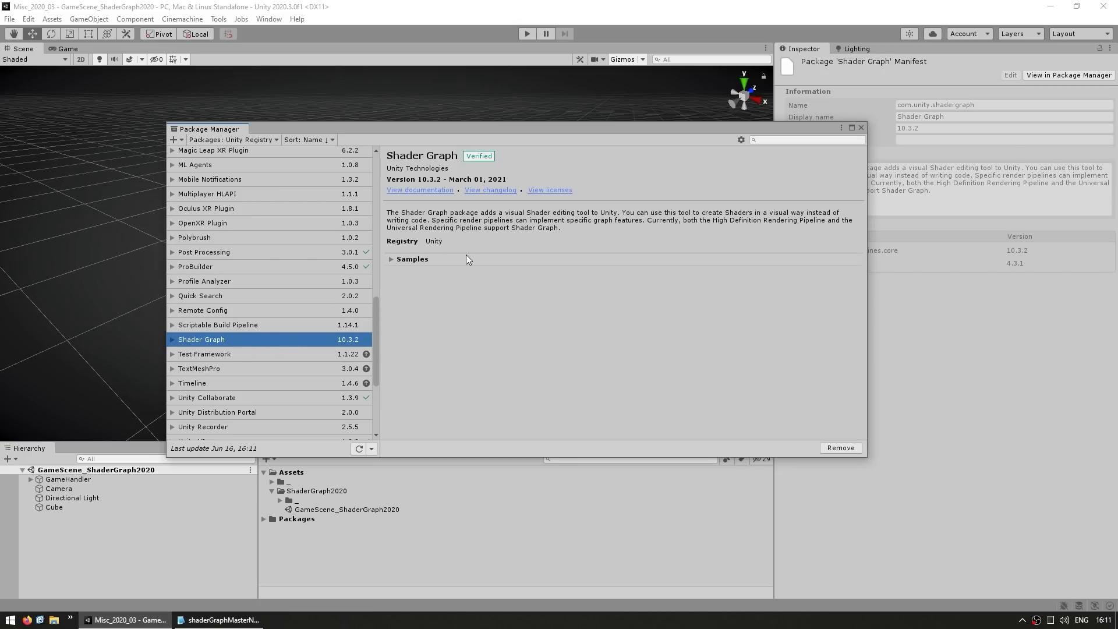
# Step: Close Package Manager and begin creating a URP Shader Graph in the ShaderGraph2020 folder
pyautogui.click(861, 128)
pyautogui.rightClick(330, 495)
pyautogui.moveTo(372, 168)
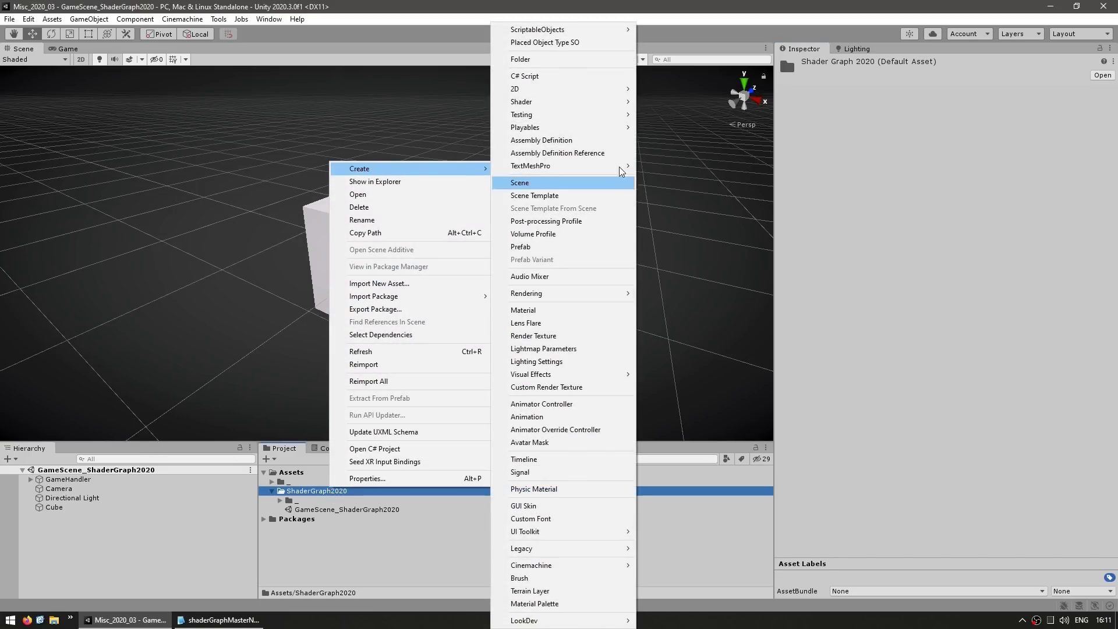
pyautogui.moveTo(575, 102)
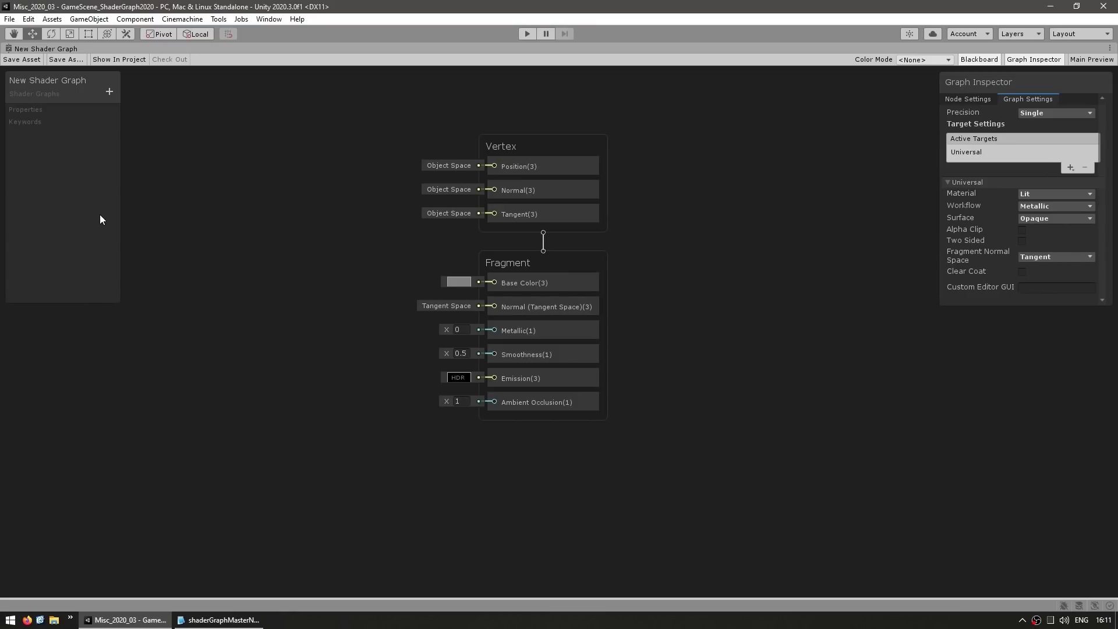
# Step: Add a Blackboard Float property named 'amount' and check its settings
pyautogui.click(109, 91)
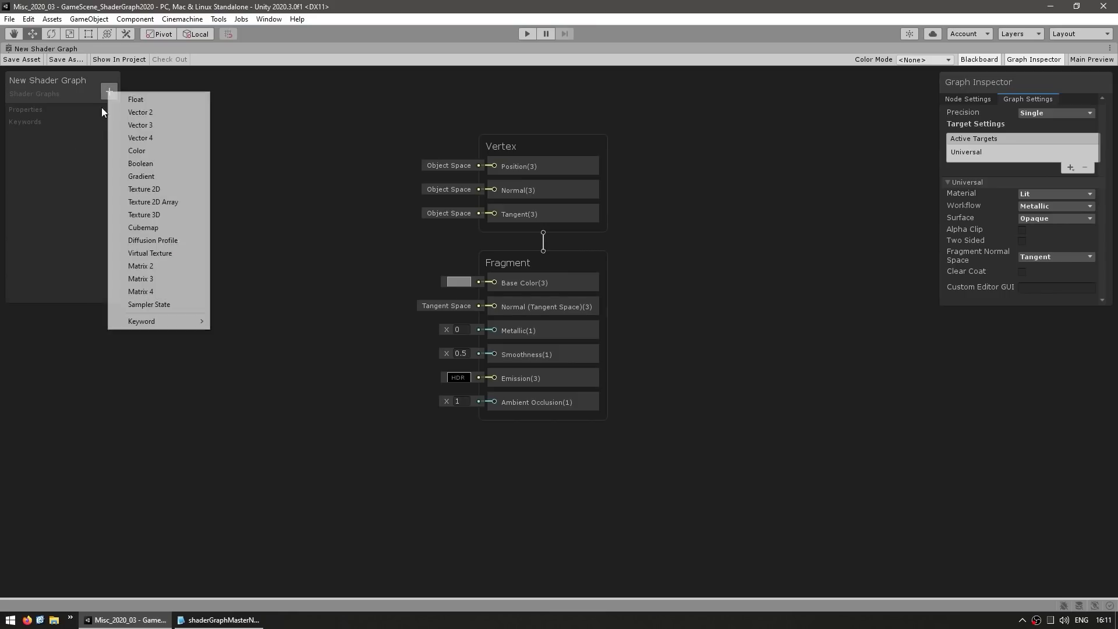
pyautogui.click(145, 99)
pyautogui.write('amount')
pyautogui.press('Return')
pyautogui.click(41, 125)
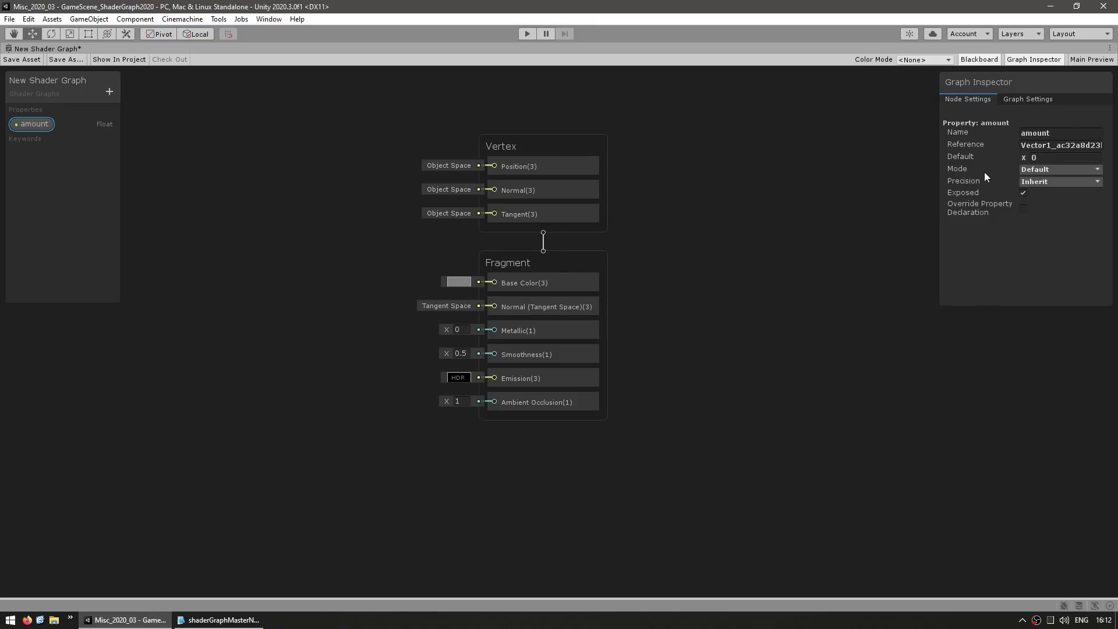
pyautogui.click(246, 221)
pyautogui.rightClick(286, 240)
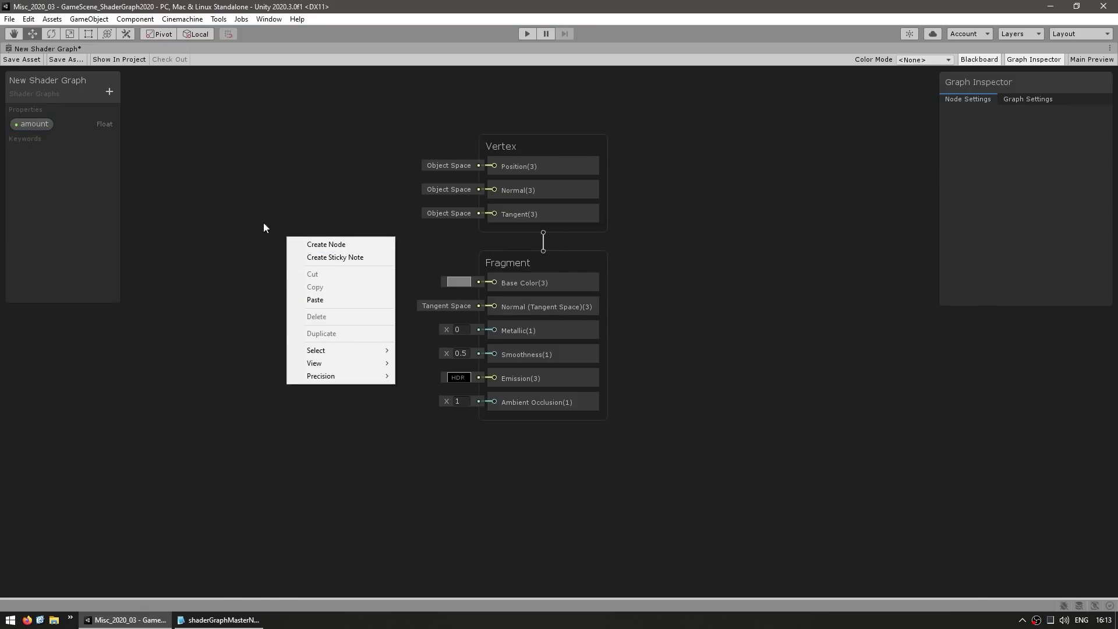
pyautogui.click(303, 242)
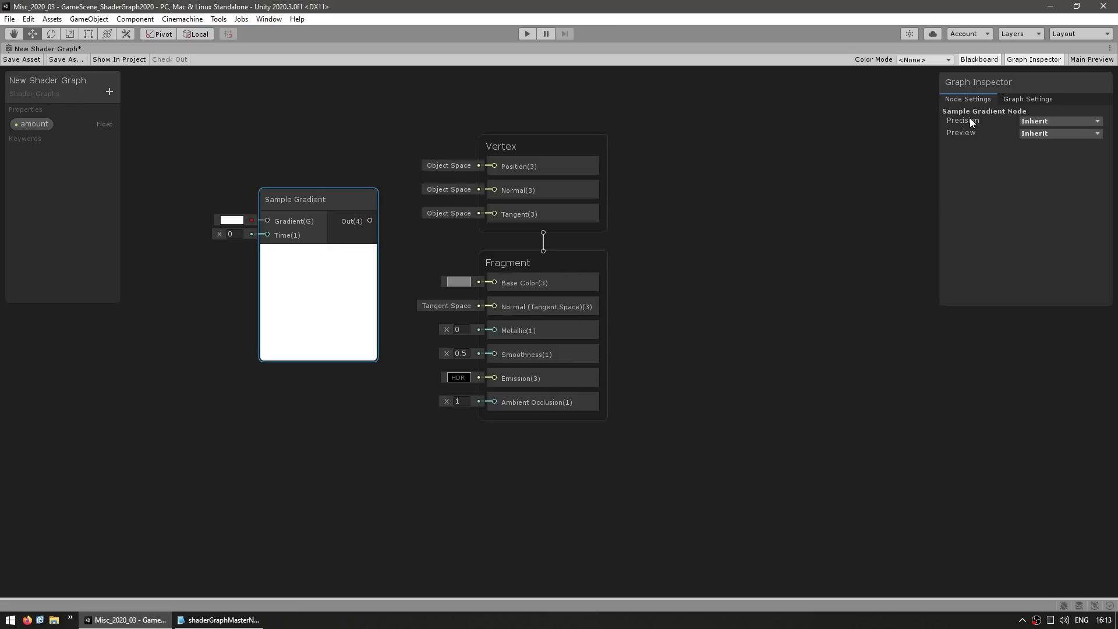
pyautogui.hotkey('ctrl', 'z')
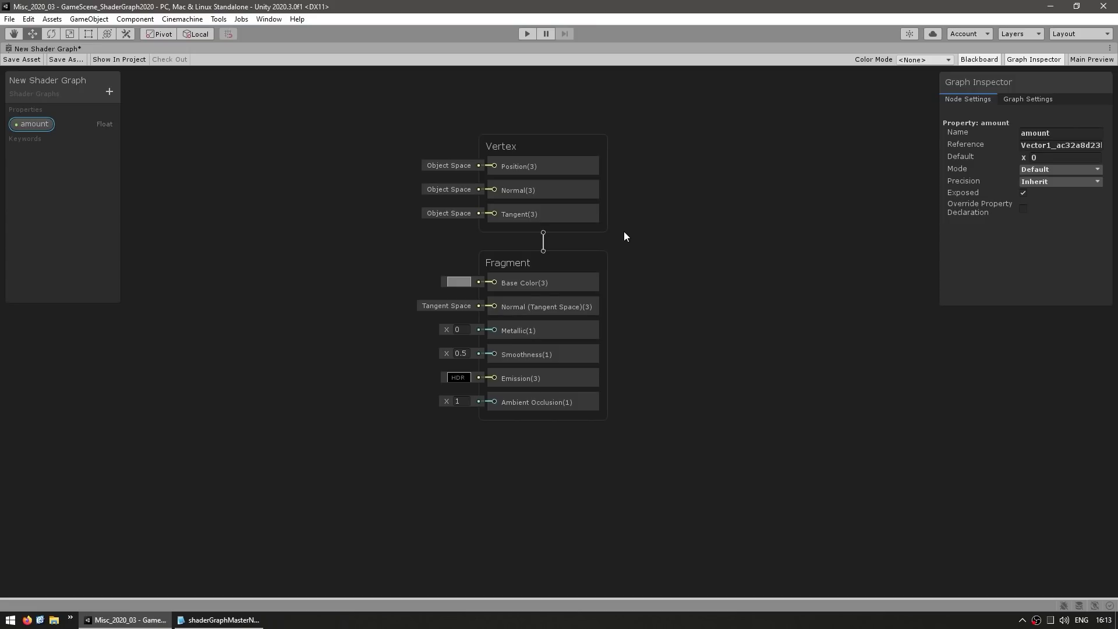
# Step: Move the Vertex and Fragment master stack right and down, then box-select it
pyautogui.moveTo(543, 227); pyautogui.dragTo(572, 272)
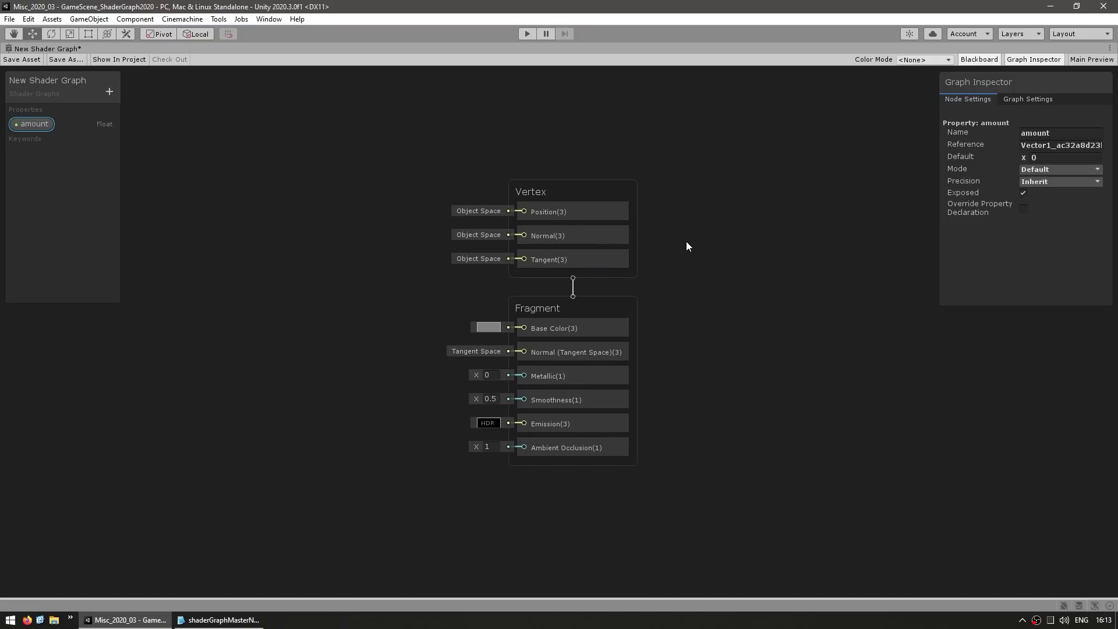
pyautogui.click(708, 241)
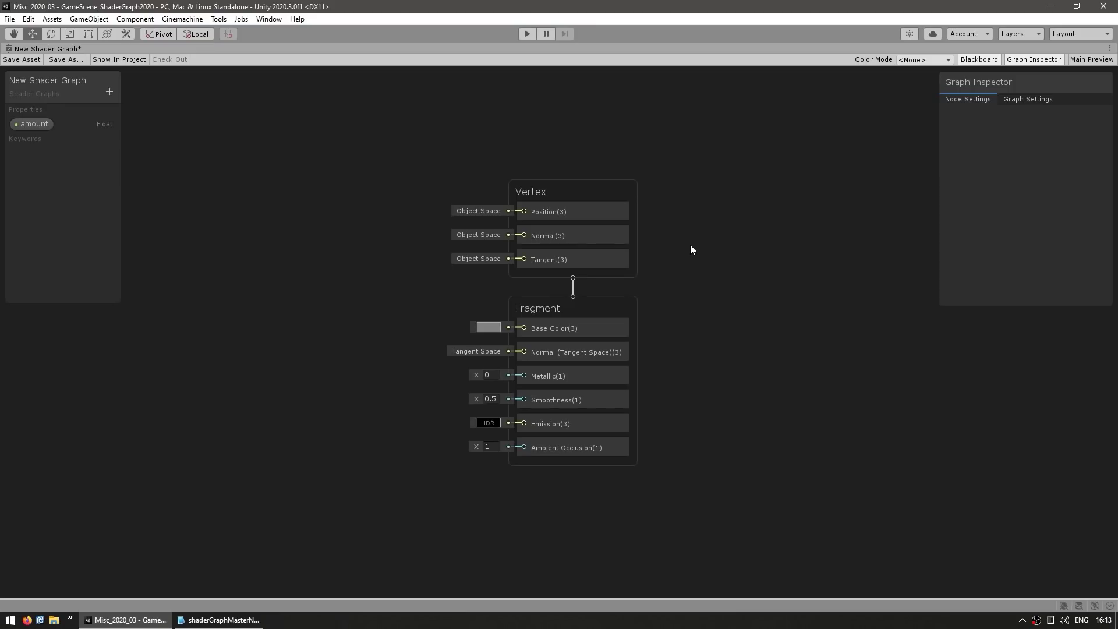
pyautogui.moveTo(467, 383); pyautogui.dragTo(468, 385)
pyautogui.click(344, 376)
# Step: Search Create Node for 'master' and cancel without adding a node
pyautogui.rightClick(692, 274)
pyautogui.click(737, 279)
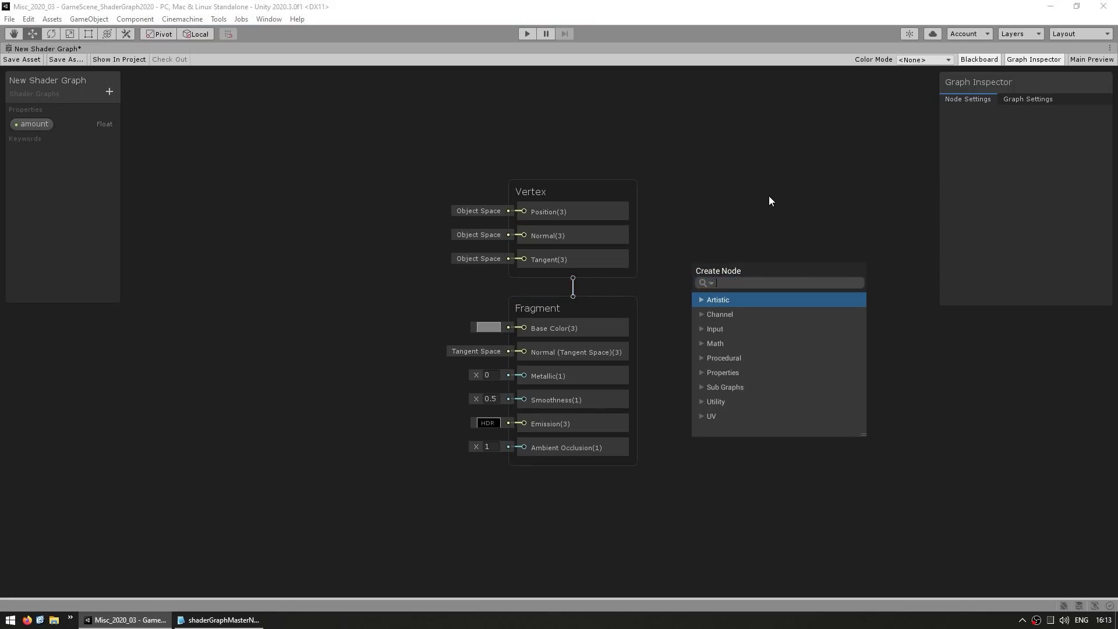
pyautogui.rightClick(736, 255)
pyautogui.click(757, 262)
pyautogui.write('master')
pyautogui.press('Escape')
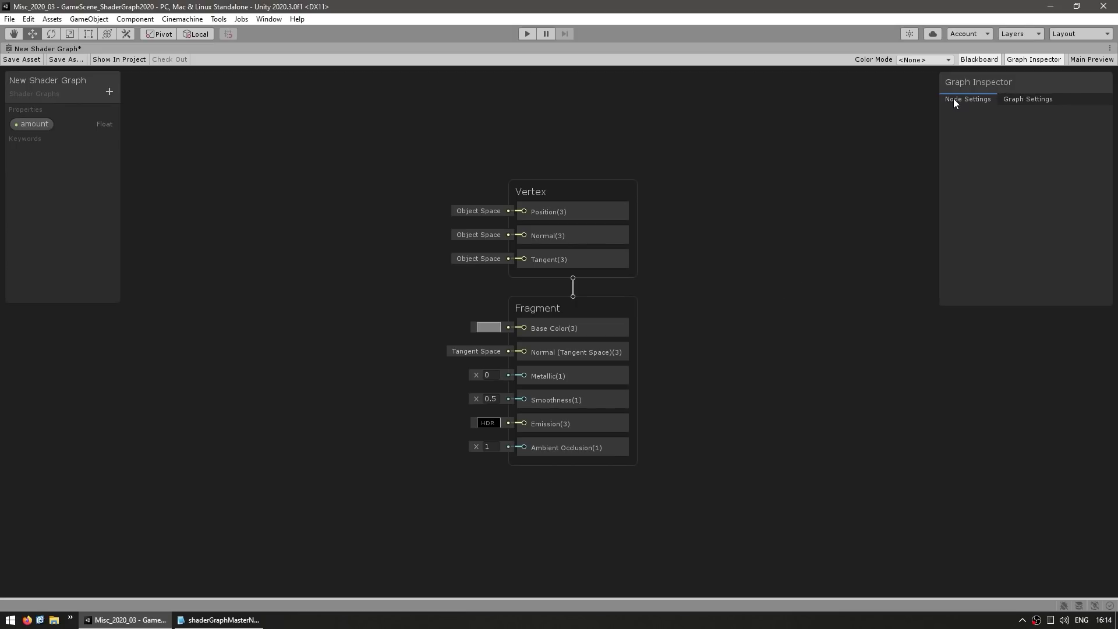
# Step: In Graph Settings, switch the Universal target's Material from Lit to Unlit
pyautogui.click(1029, 100)
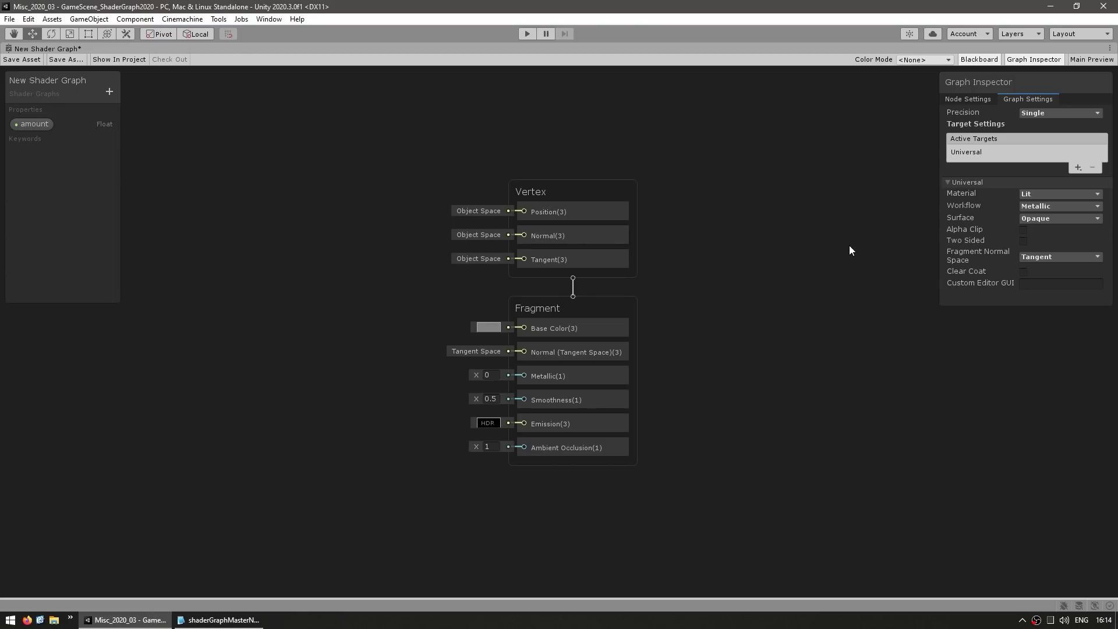
pyautogui.click(1035, 194)
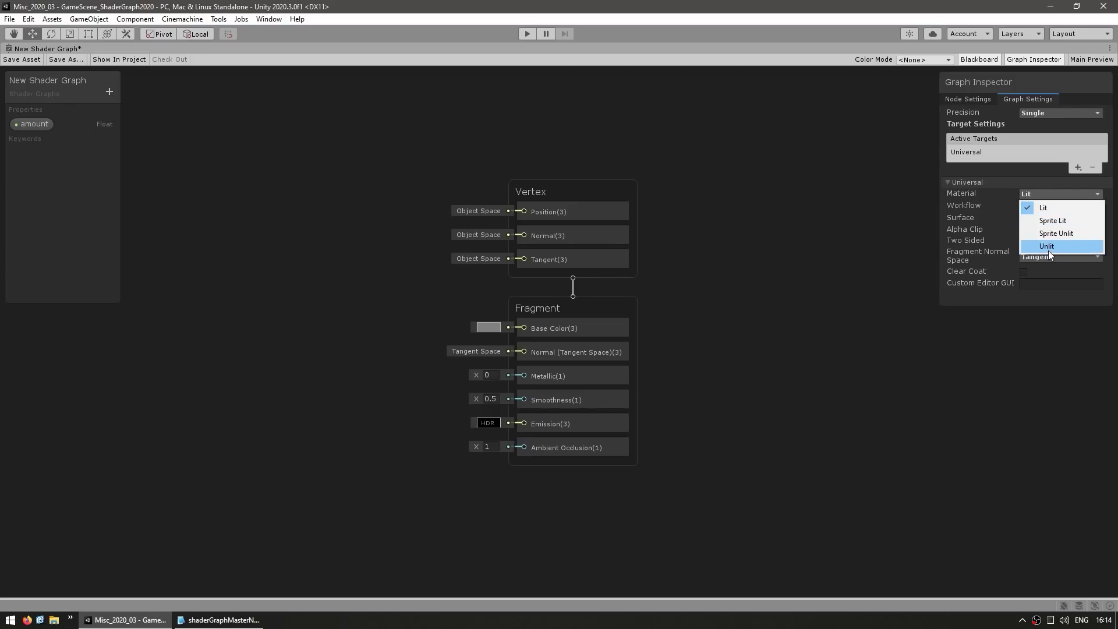
pyautogui.click(971, 198)
pyautogui.click(1028, 194)
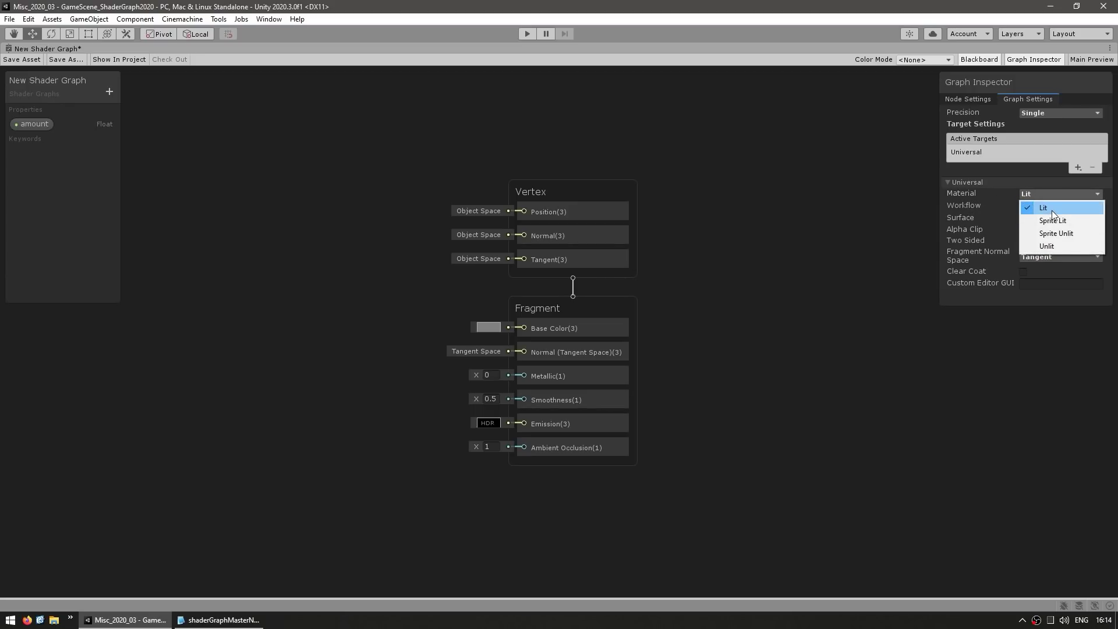
pyautogui.click(969, 196)
pyautogui.click(1028, 193)
pyautogui.click(1044, 247)
pyautogui.click(763, 272)
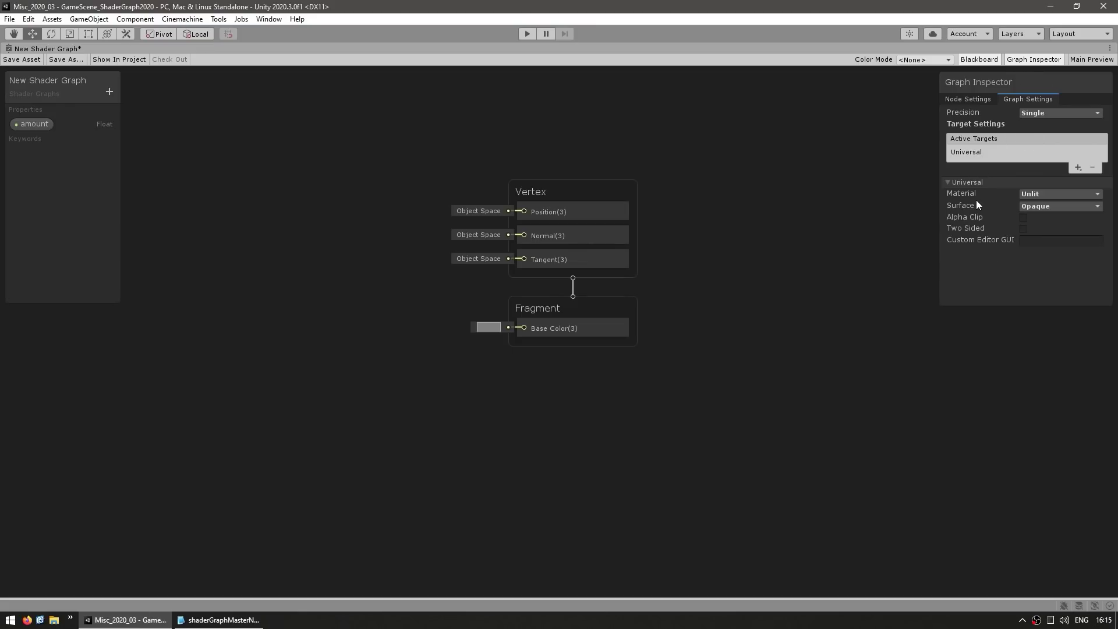
# Step: Keep Surface Opaque, try Alpha Clip, then return to Lit with Alpha Clip off
pyautogui.click(1036, 206)
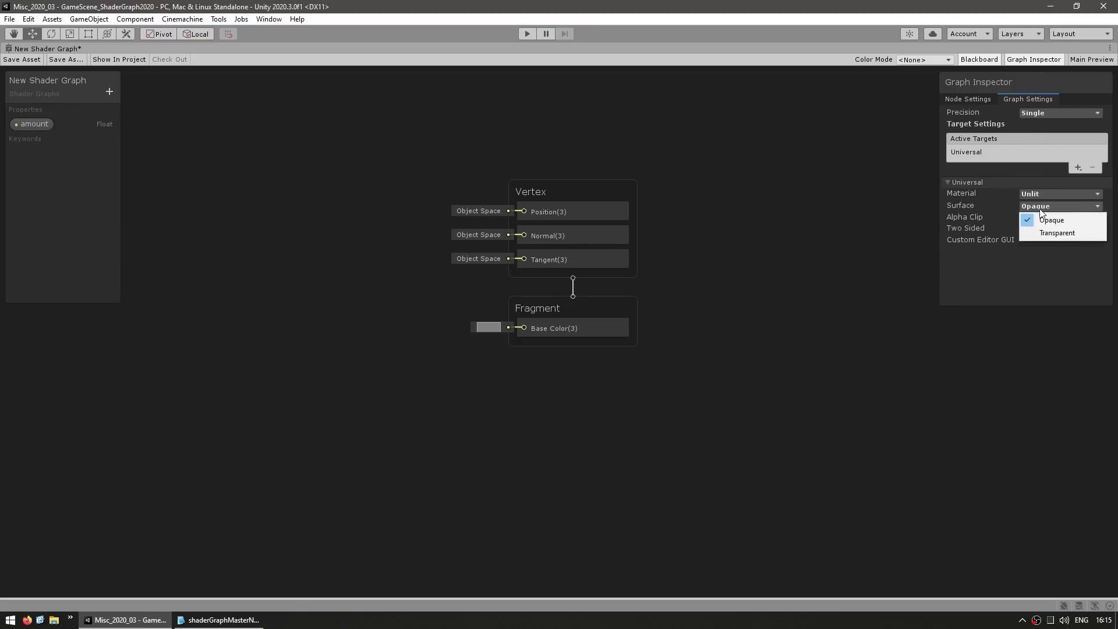
pyautogui.click(971, 253)
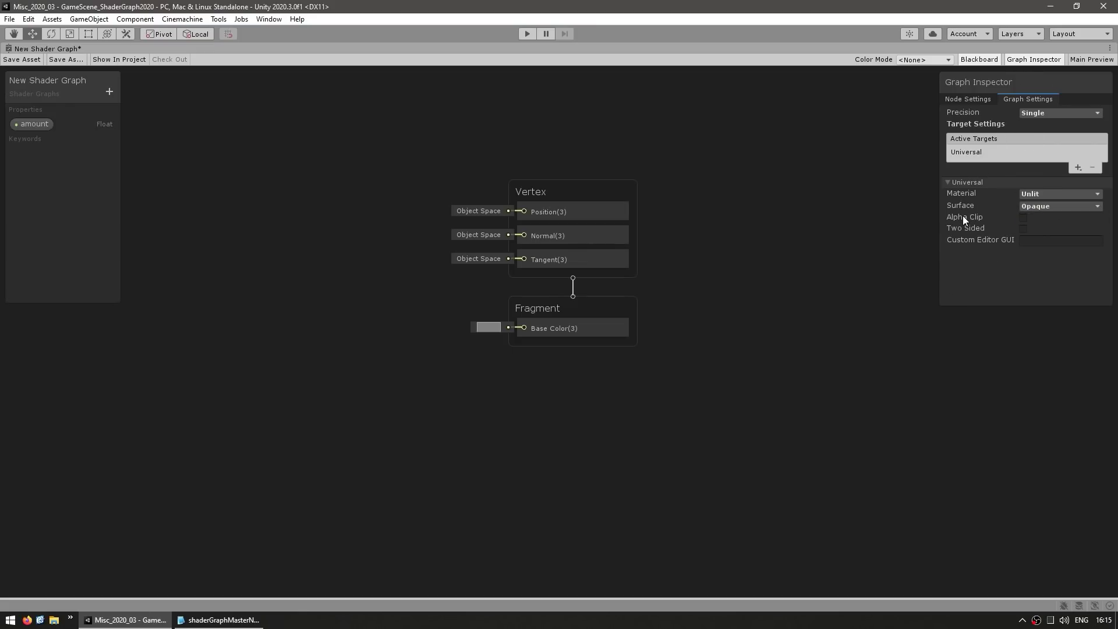
pyautogui.click(1022, 218)
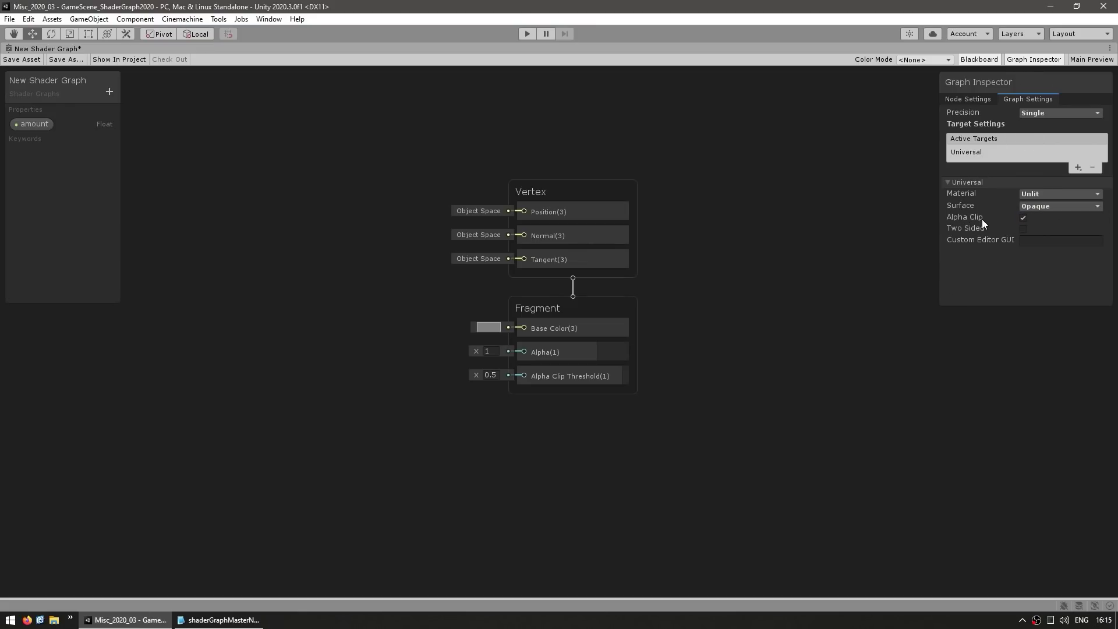
pyautogui.click(1024, 218)
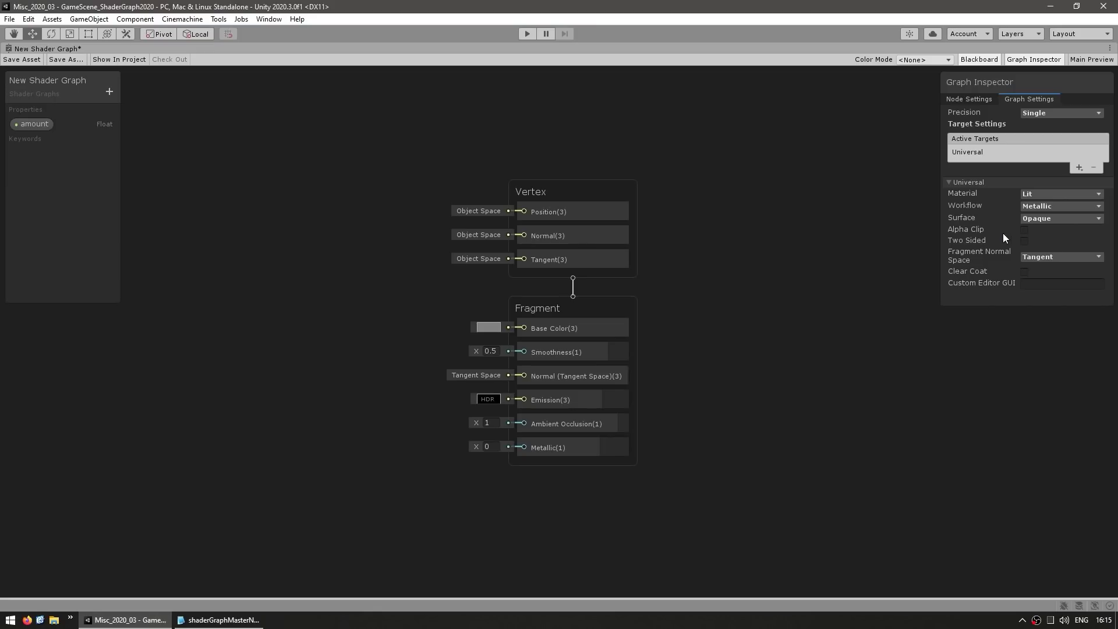
pyautogui.click(1080, 168)
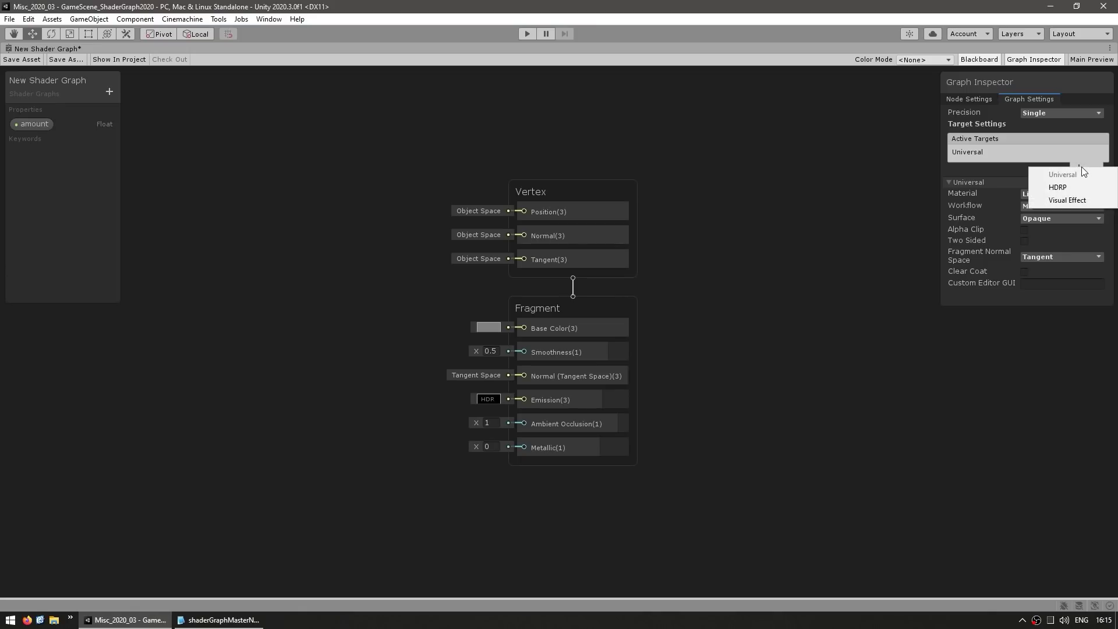
pyautogui.click(1058, 187)
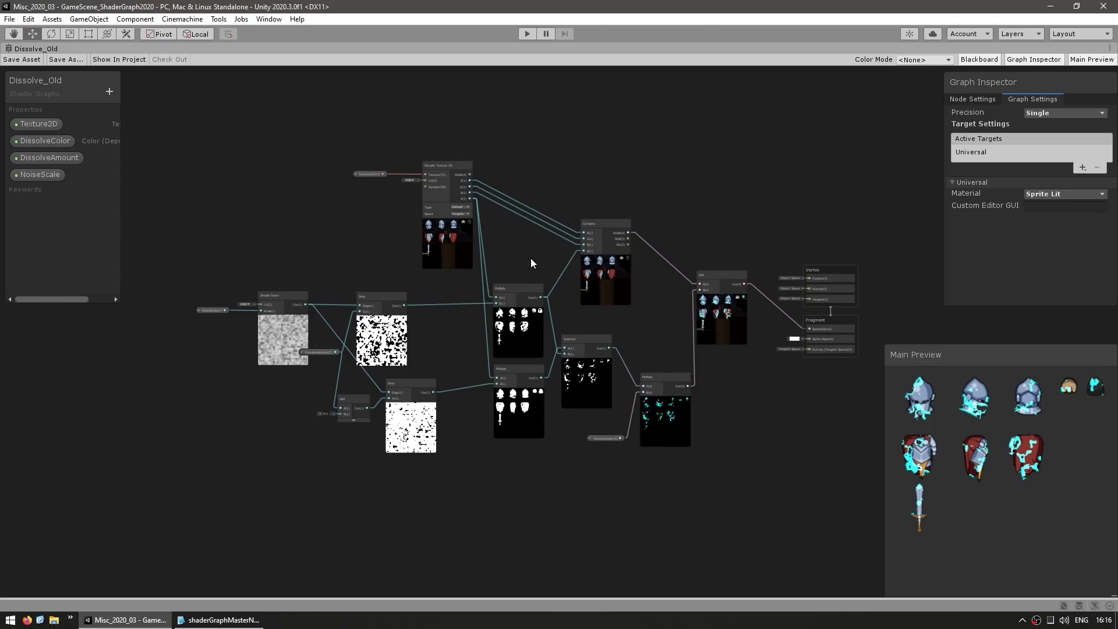
# Step: Inspect the Vertex and Fragment blocks of Dissolve_Old's master stack
pyautogui.scroll(4, 515, 278)
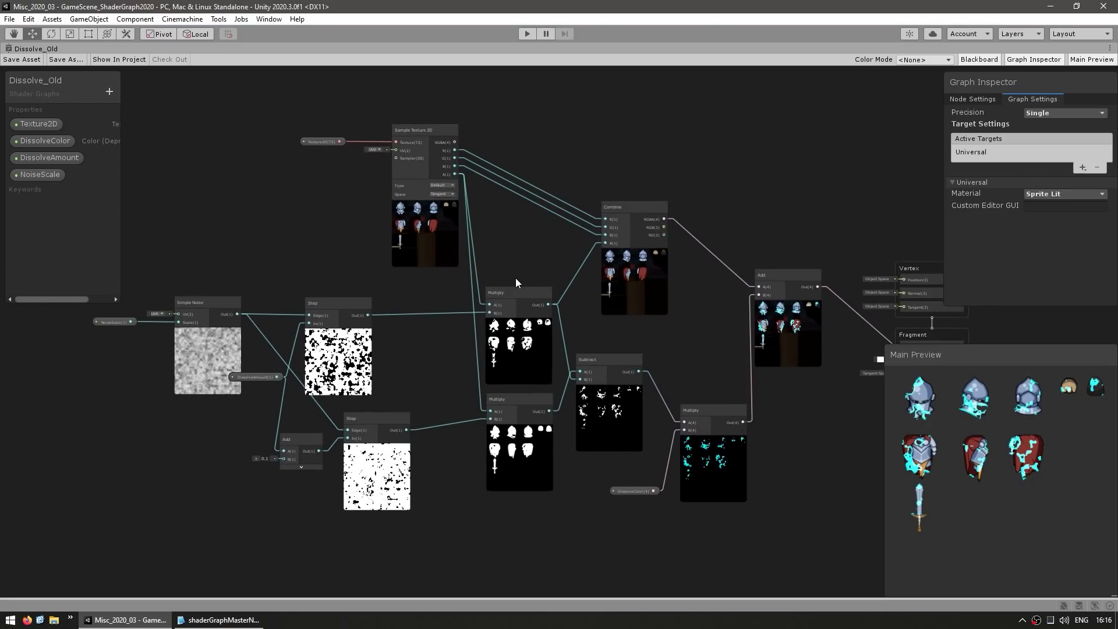
pyautogui.scroll(-2, 515, 278)
pyautogui.moveTo(721, 219); pyautogui.dragTo(494, 214, button='middle')
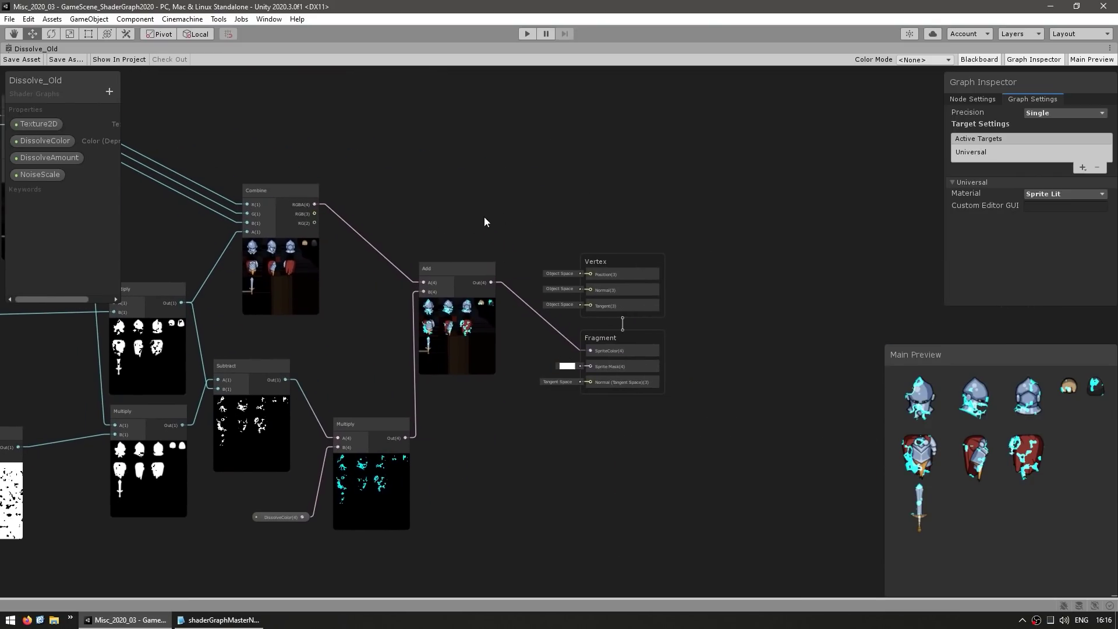
pyautogui.scroll(2, 614, 259)
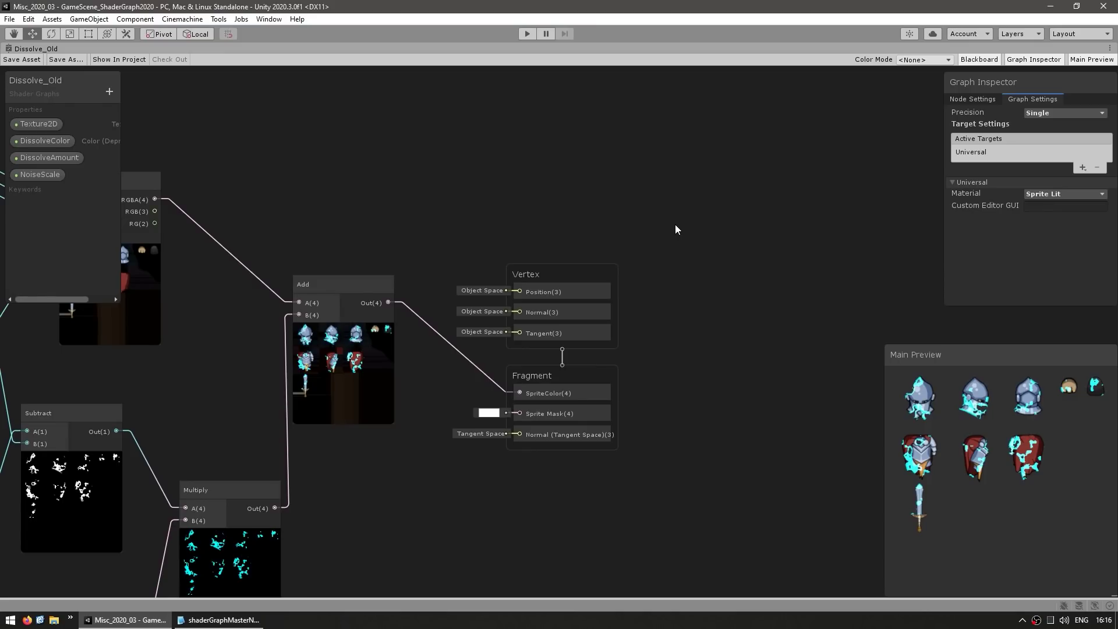
pyautogui.moveTo(438, 483); pyautogui.dragTo(438, 480)
pyautogui.click(431, 484)
pyautogui.moveTo(712, 386); pyautogui.dragTo(753, 350, button='middle')
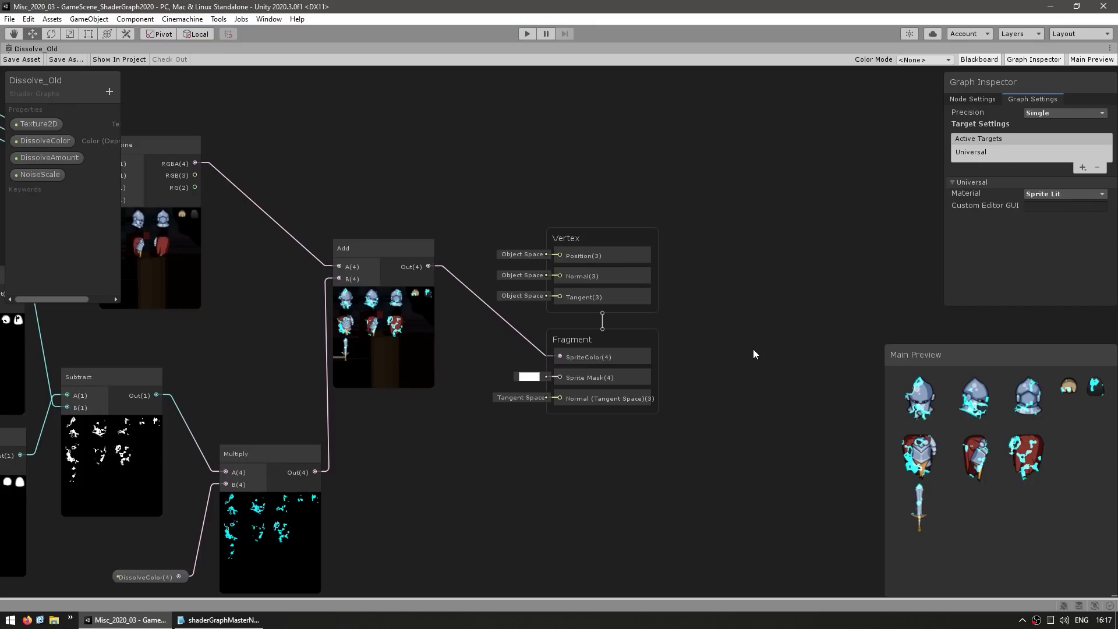
pyautogui.moveTo(760, 190); pyautogui.dragTo(439, 455)
pyautogui.click(655, 463)
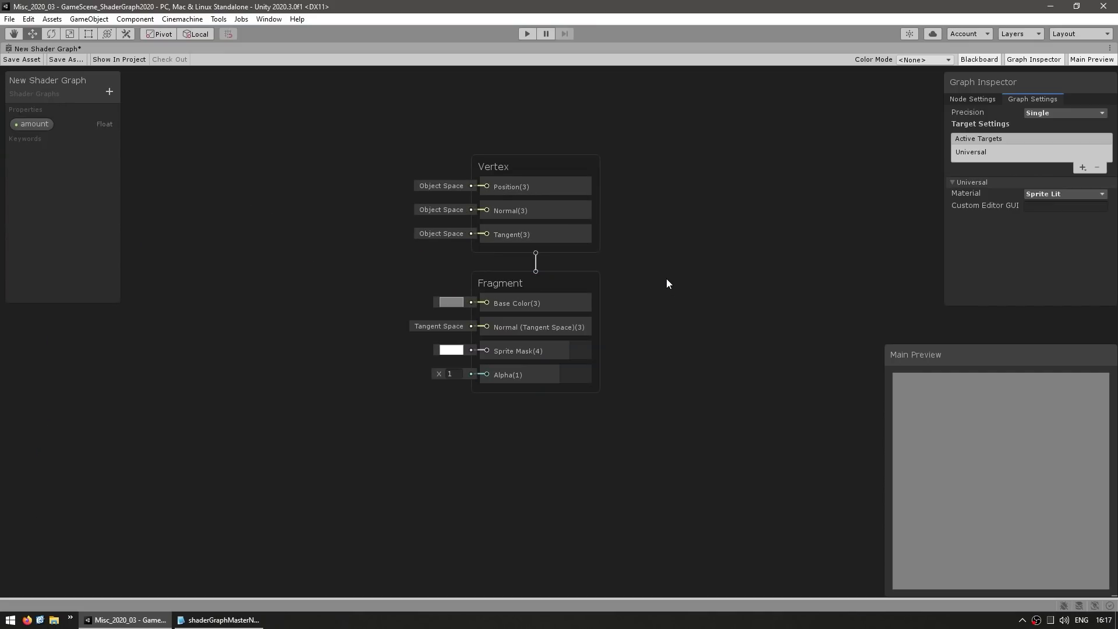
# Step: Open Dissolve_Old and copy all its dissolve nodes
pyautogui.scroll(3, 661, 341)
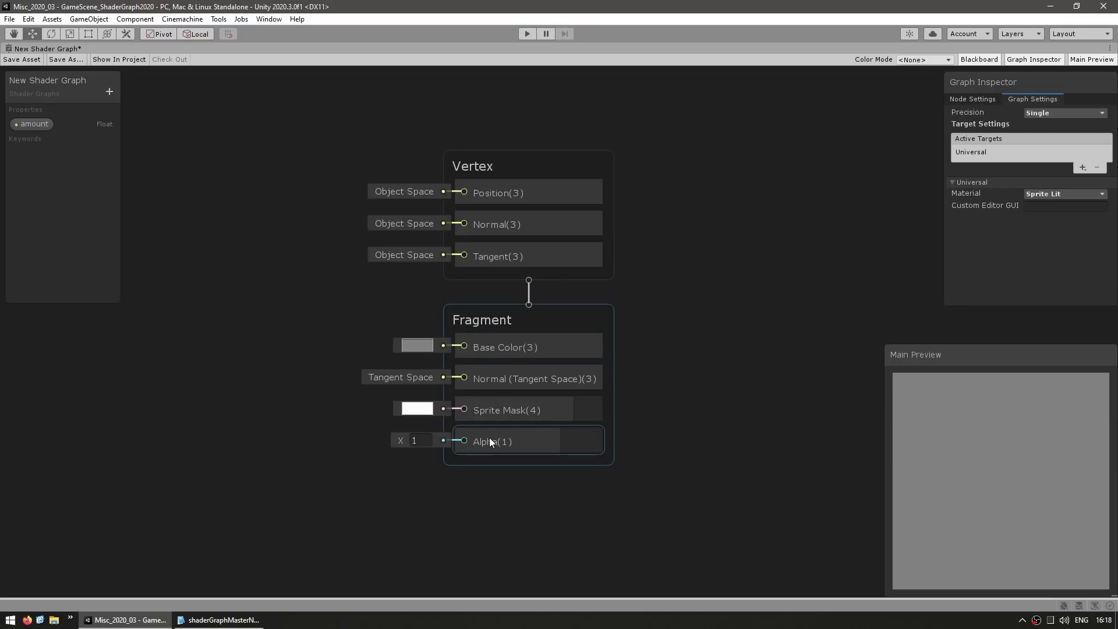
pyautogui.scroll(-4, 536, 442)
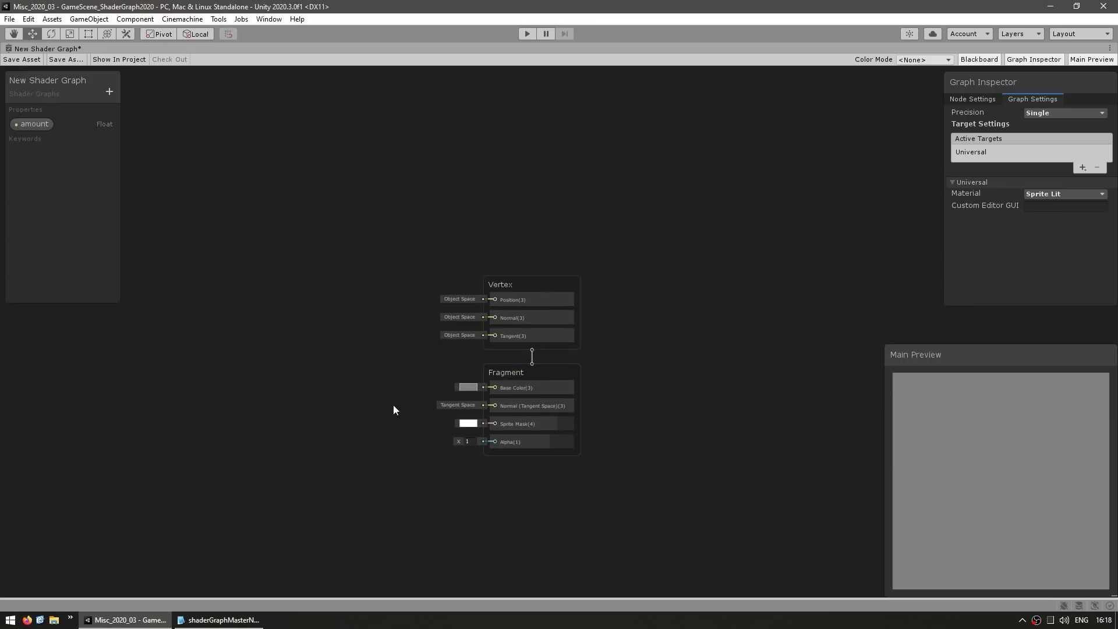
pyautogui.hotkey('shift', 'space')
pyautogui.doubleClick(323, 528)
pyautogui.scroll(-3, 342, 387)
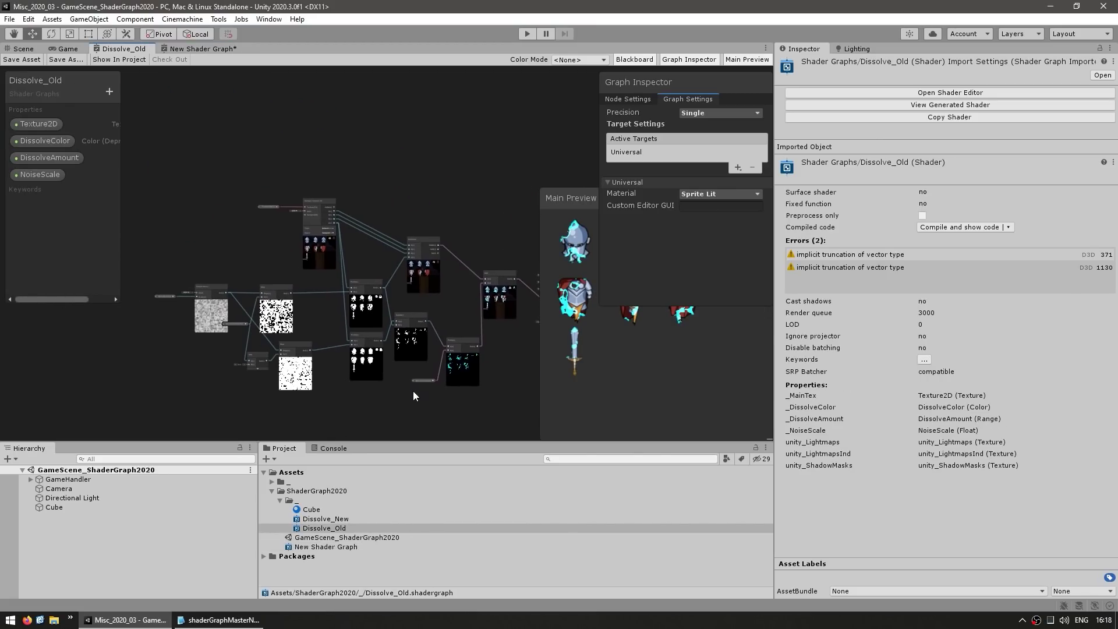
pyautogui.moveTo(499, 189); pyautogui.dragTo(202, 389)
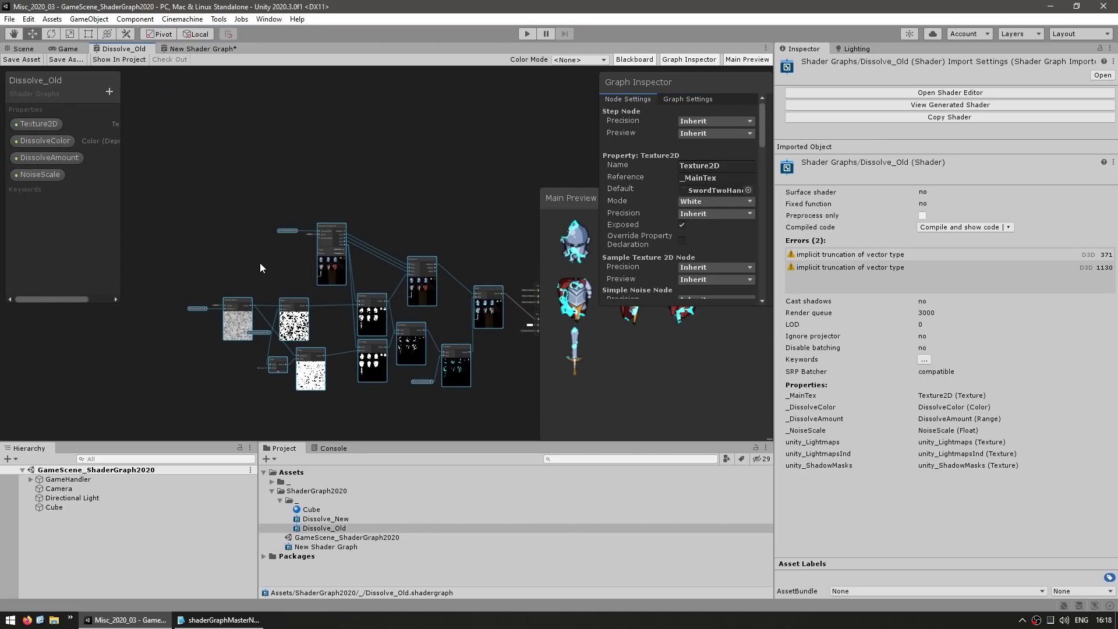
pyautogui.hotkey('ctrl', 'c')
# Step: Paste the dissolve nodes into New Shader Graph and maximize its window
pyautogui.click(203, 48)
pyautogui.scroll(-3, 350, 233)
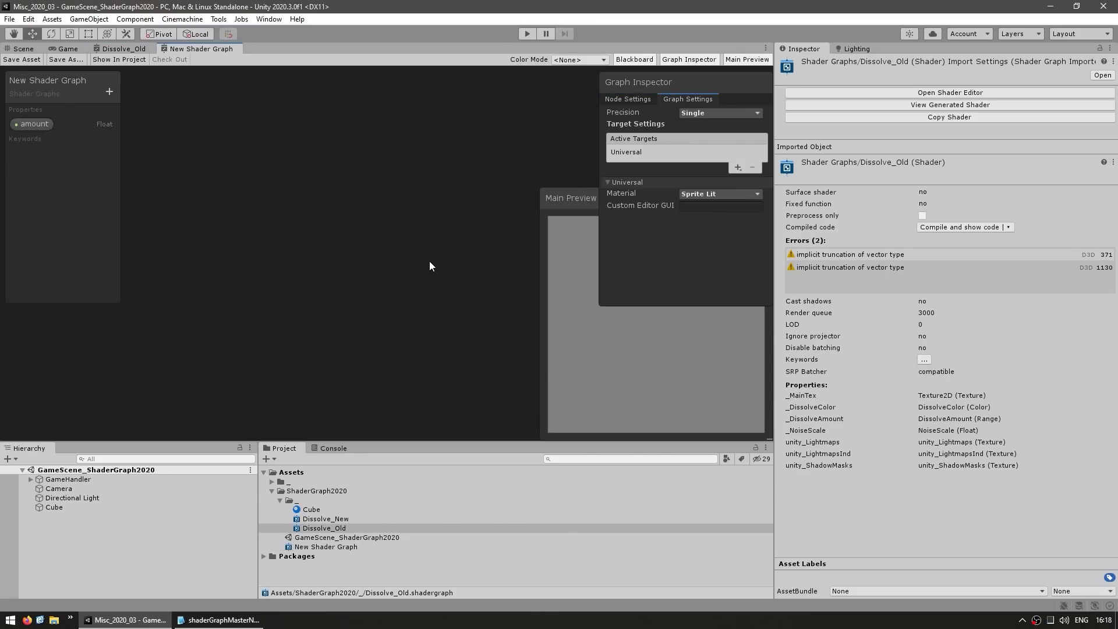
pyautogui.hotkey('ctrl', 'v')
pyautogui.hotkey('shift', 'space')
pyautogui.scroll(6, 651, 425)
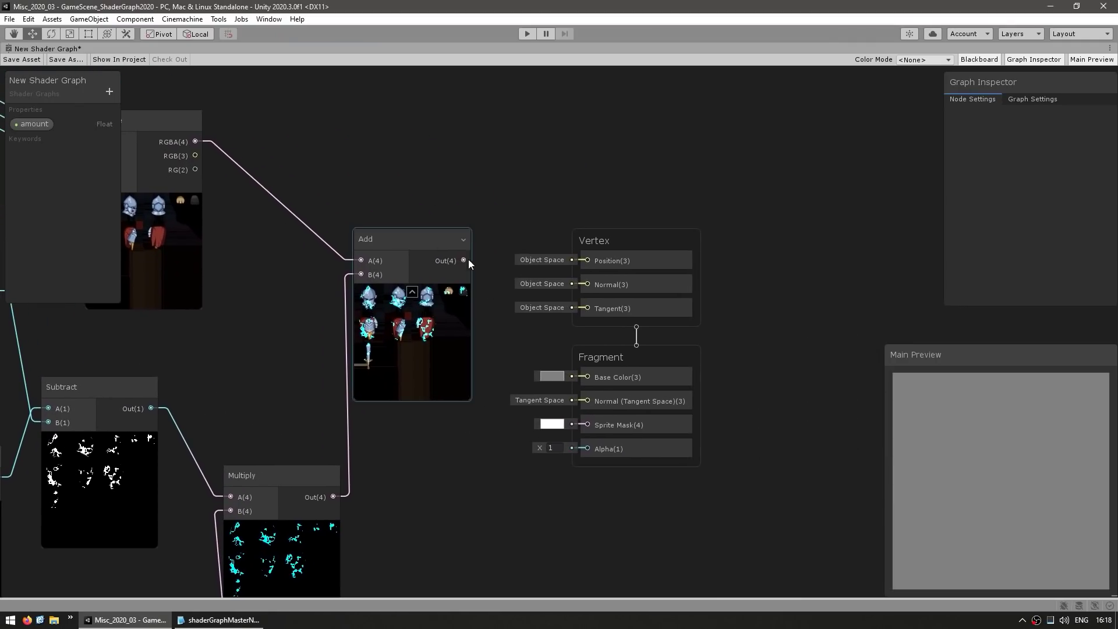
# Step: Wire Add's Out(4) to Fragment Base Color and place Vertex above Fragment
pyautogui.moveTo(431, 352); pyautogui.dragTo(587, 378)
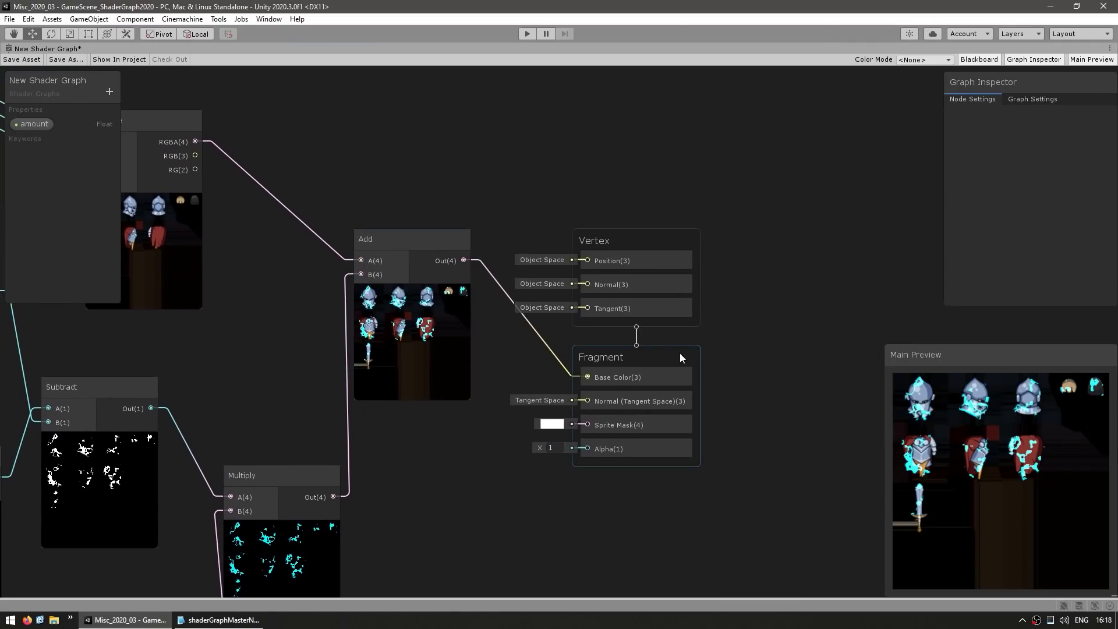
pyautogui.moveTo(679, 354); pyautogui.dragTo(696, 341)
pyautogui.moveTo(663, 243); pyautogui.dragTo(679, 204)
pyautogui.click(813, 407)
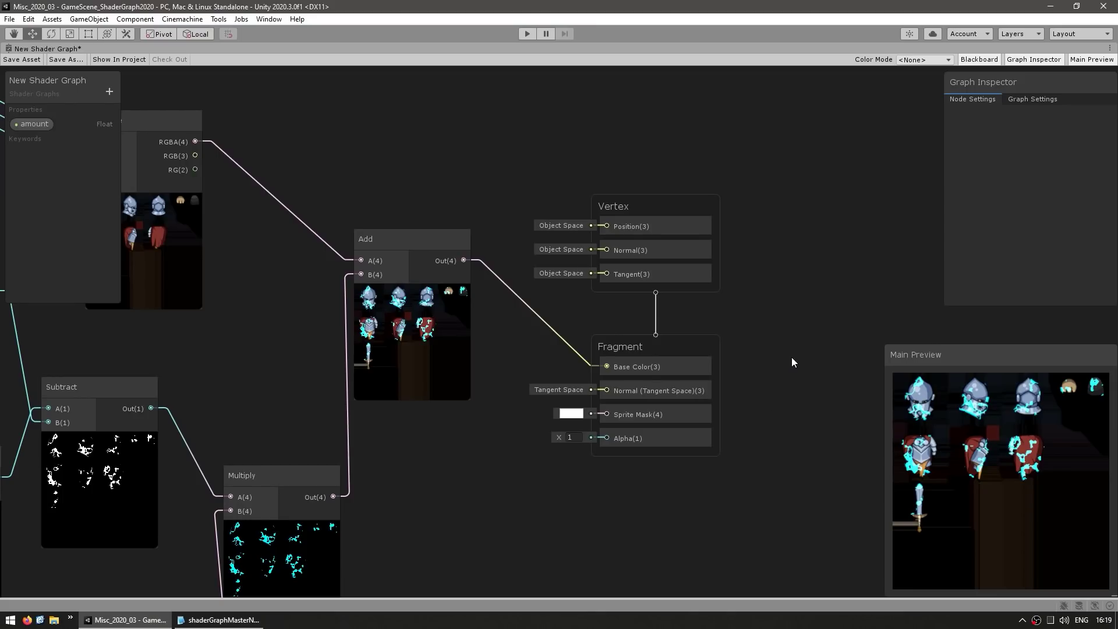
# Step: Shift the master stack right and pan so the Add node sits further left
pyautogui.moveTo(823, 143); pyautogui.dragTo(766, 198)
pyautogui.click(636, 225)
pyautogui.moveTo(637, 226); pyautogui.dragTo(490, 269, button='middle')
pyautogui.moveTo(483, 179); pyautogui.dragTo(372, 233)
pyautogui.click(488, 247)
pyautogui.click(290, 260)
pyautogui.click(460, 226)
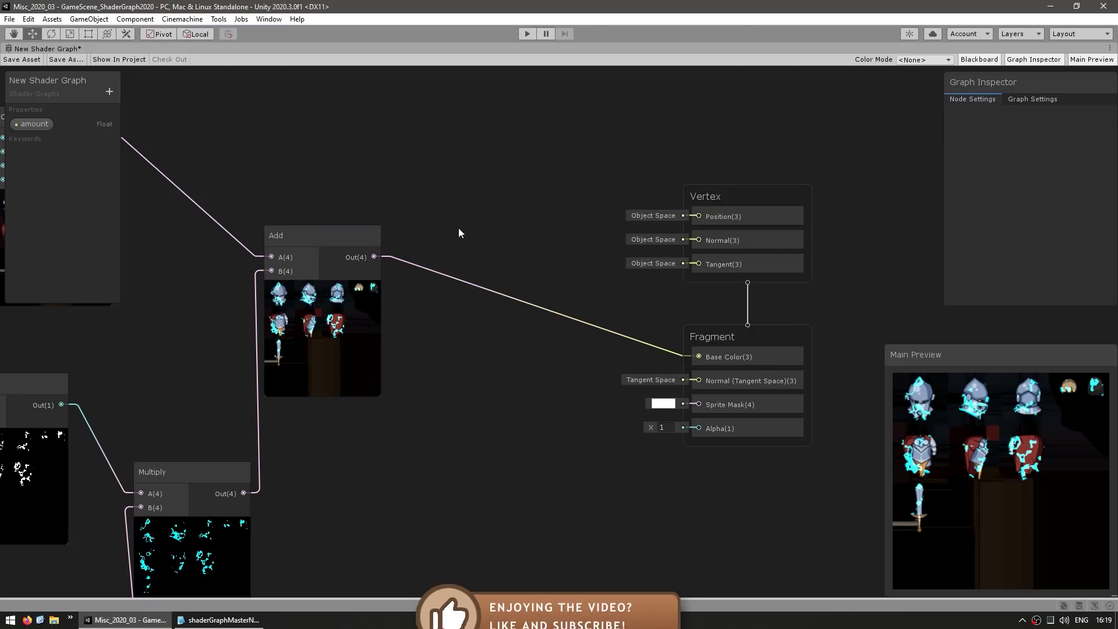
pyautogui.press('space')
# Step: Add a Split node fed by Add's output and position it beside the Fragment block
pyautogui.write('split')
pyautogui.press('Return')
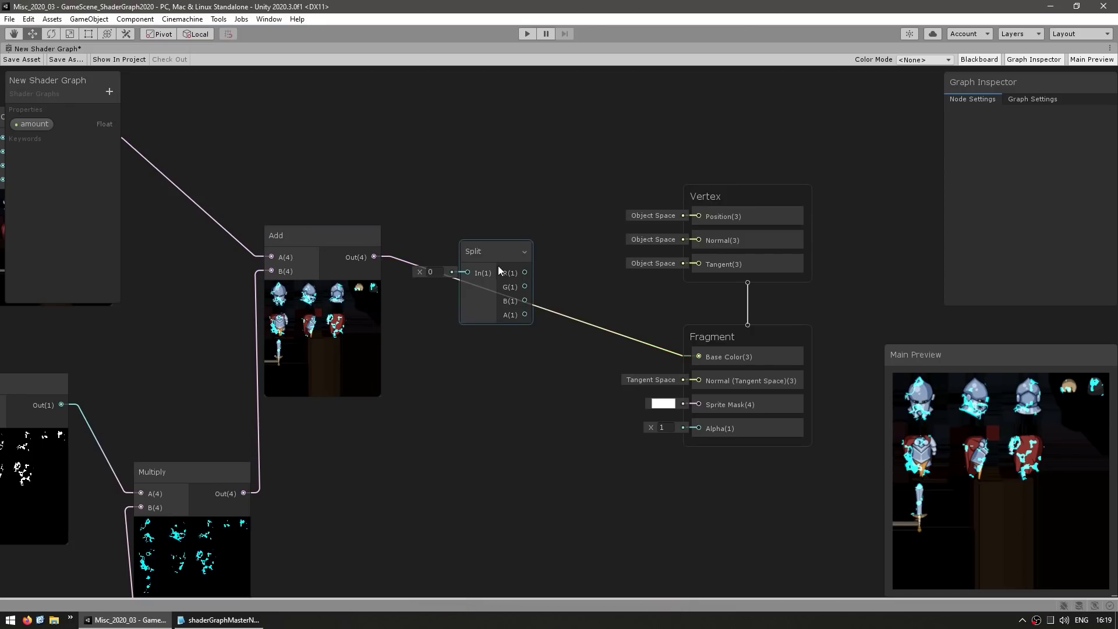
pyautogui.moveTo(498, 269); pyautogui.dragTo(472, 295)
pyautogui.moveTo(374, 257); pyautogui.dragTo(698, 428)
pyautogui.click(566, 421)
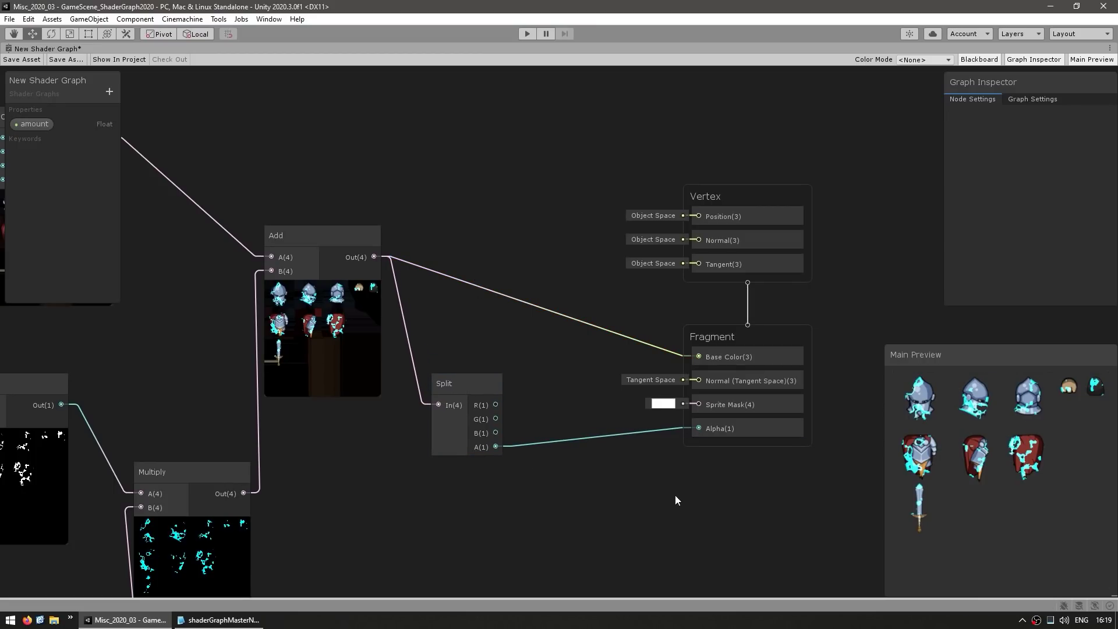
pyautogui.moveTo(457, 380); pyautogui.dragTo(485, 365)
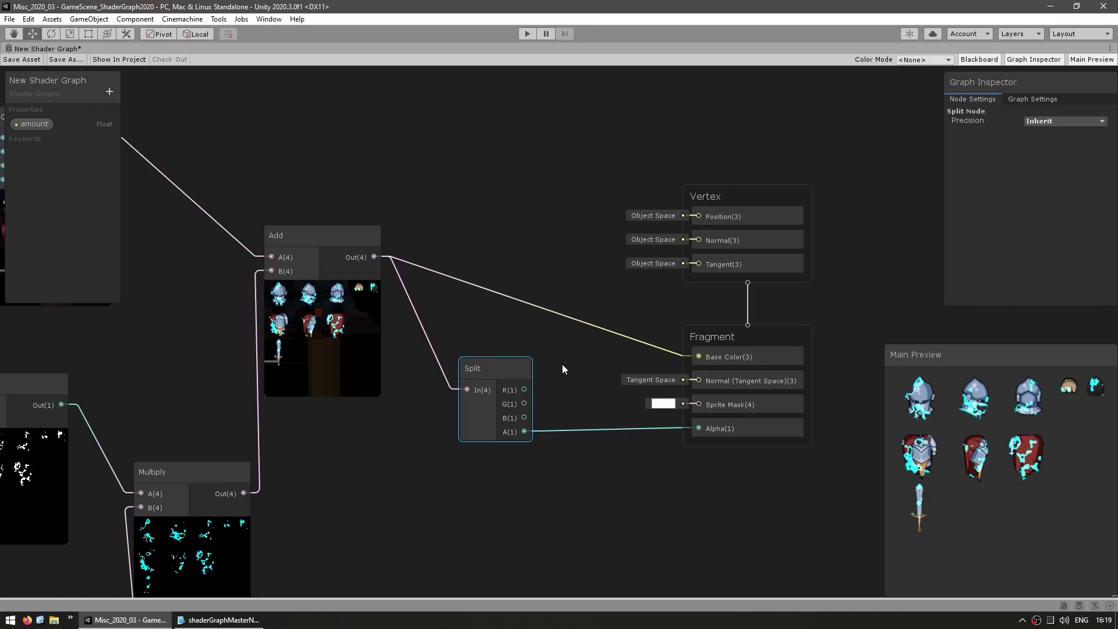
pyautogui.click(606, 363)
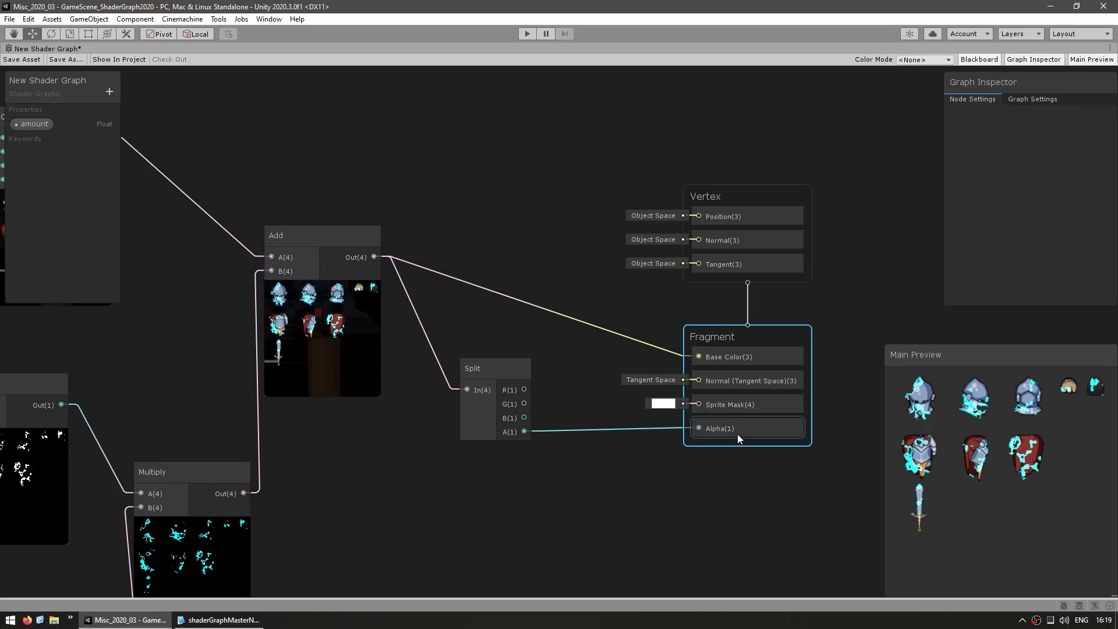
# Step: Zoom out and pan to frame the whole dissolve graph, including texture and noise nodes
pyautogui.scroll(-4, 436, 298)
pyautogui.moveTo(417, 193); pyautogui.dragTo(611, 266, button='middle')
pyautogui.scroll(-2, 732, 230)
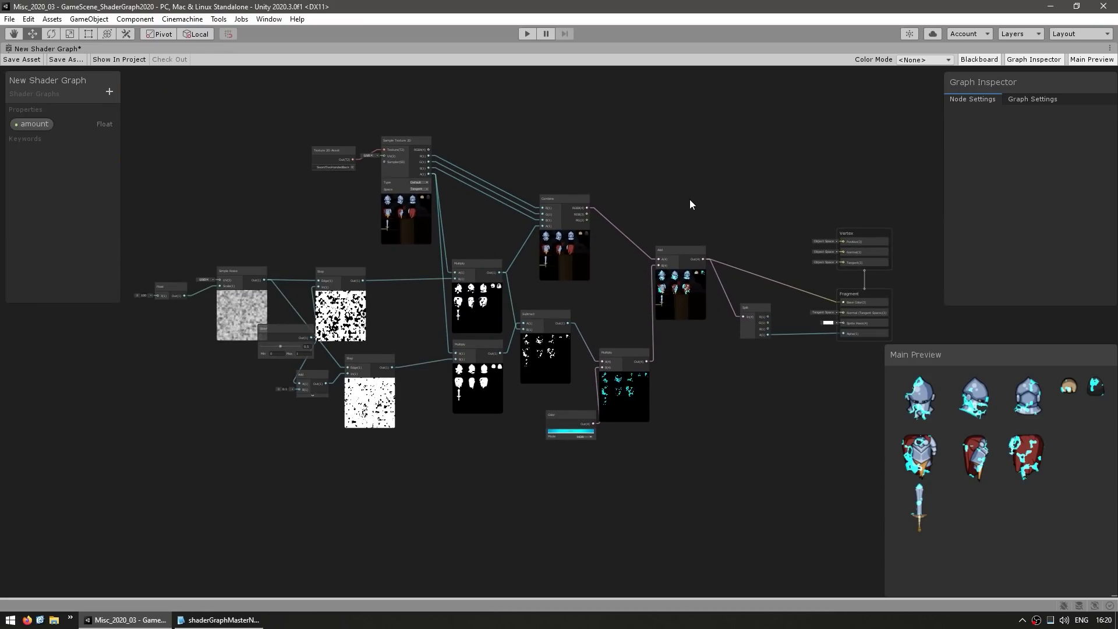
pyautogui.moveTo(686, 189); pyautogui.dragTo(617, 251, button='middle')
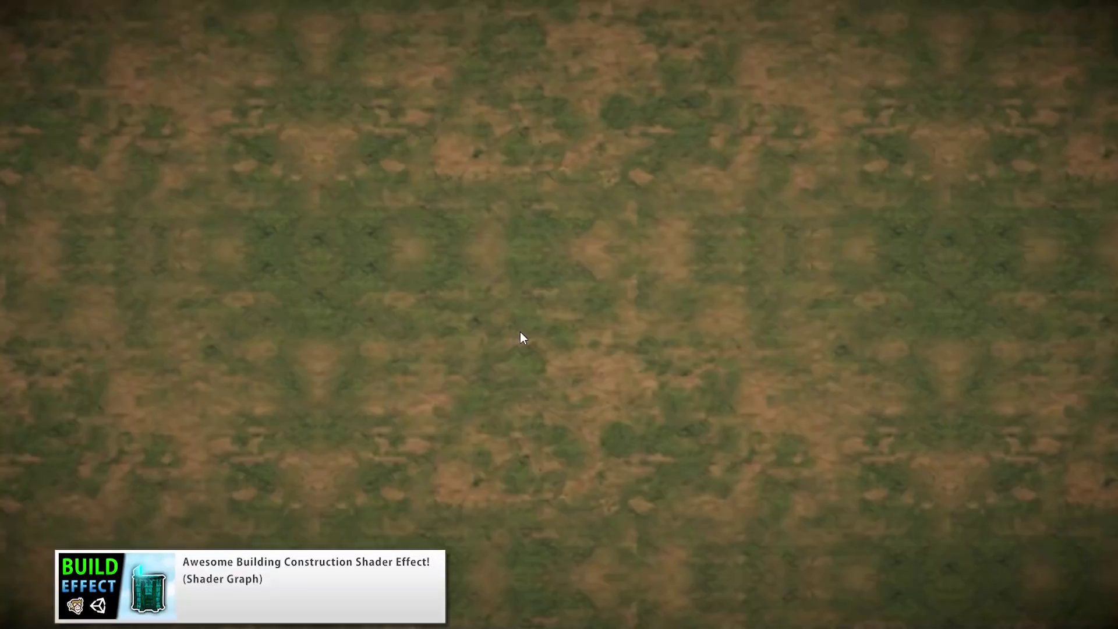
# Step: Start the Building Construction Shader Effect tutorial preview in the outro
pyautogui.click(521, 337)
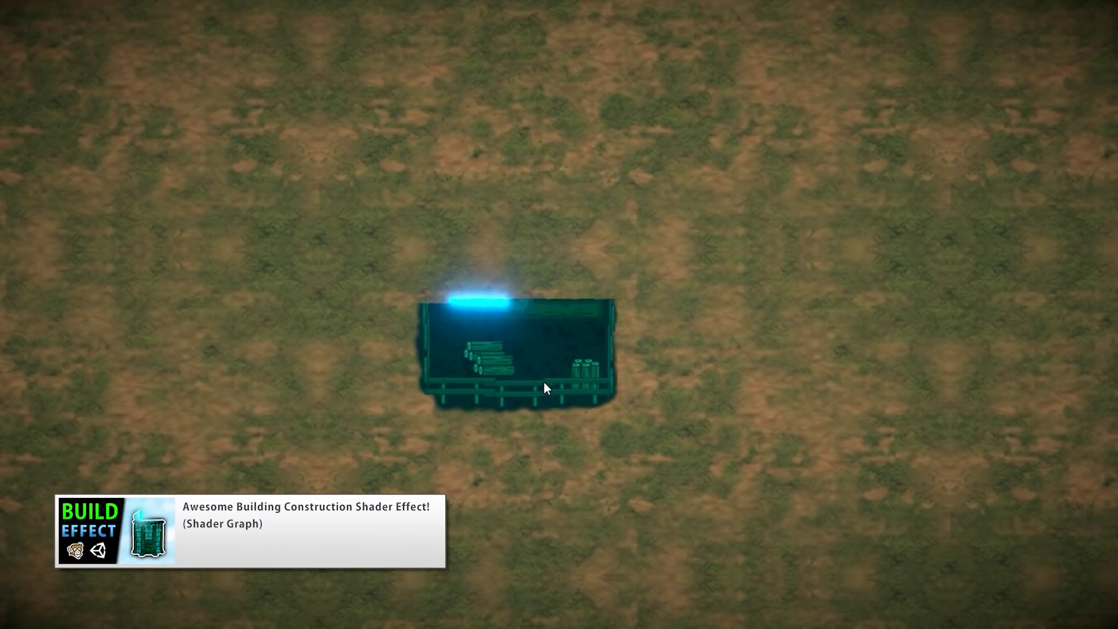